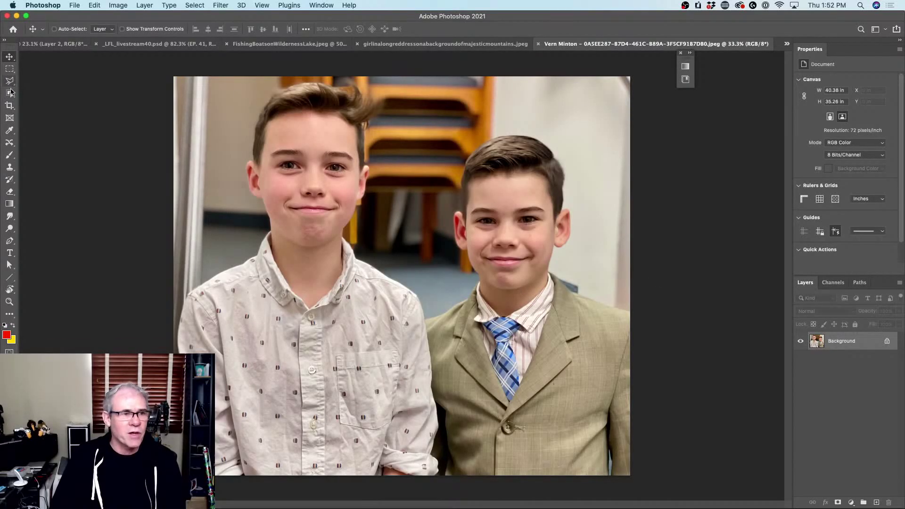
Use the Object Selection Tool's Select Subject to select both boys.
left_click(10, 92)
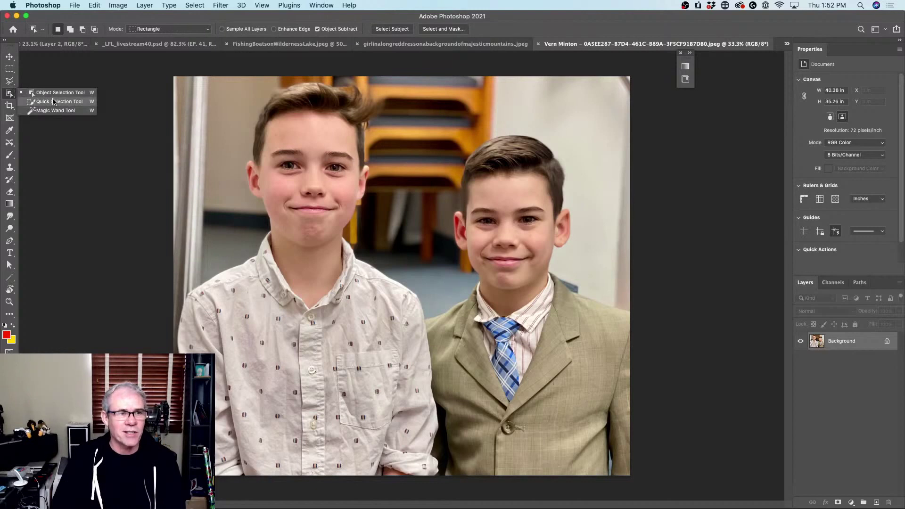
left_click(56, 93)
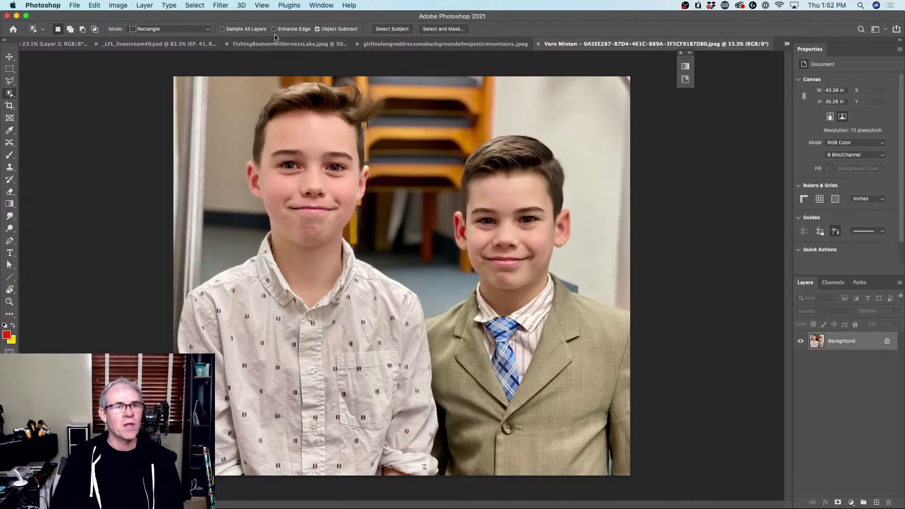
left_click(406, 31)
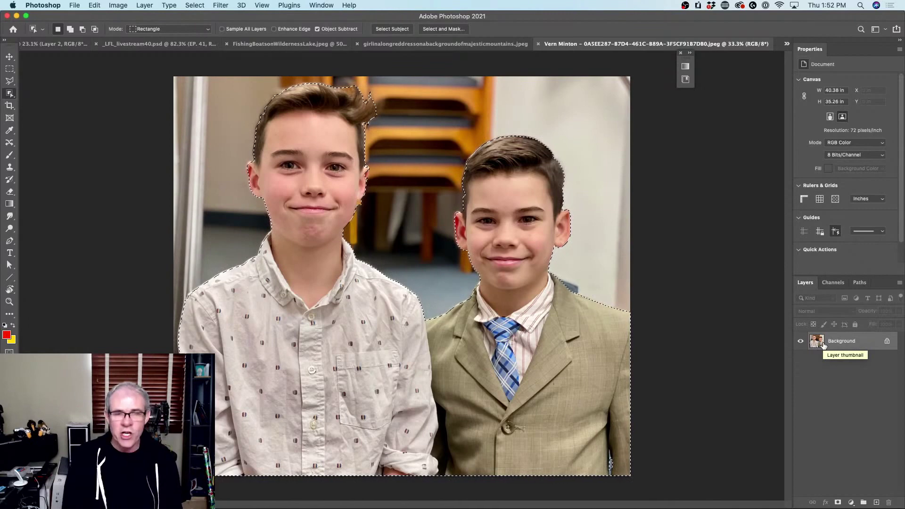
Copy the selected boys to Layer 1, verify the cut-out, and make Background the active layer.
key("super+j")
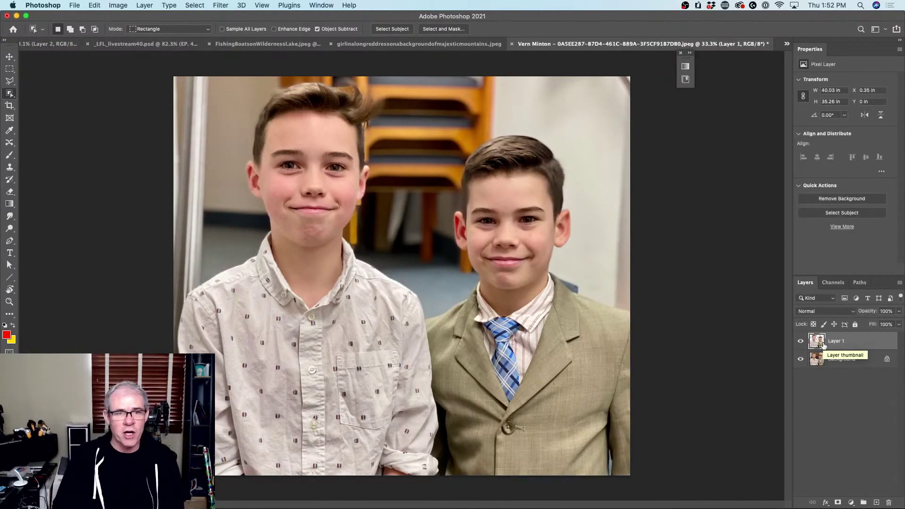
left_click(801, 360)
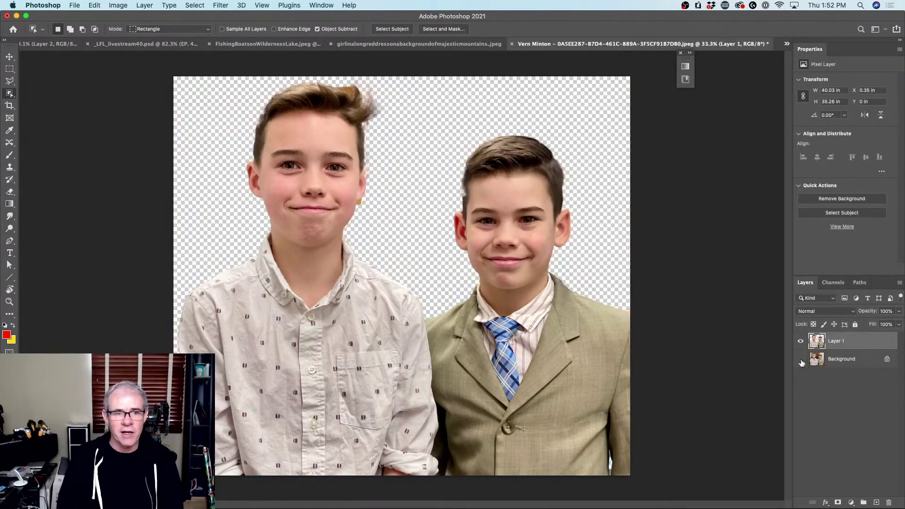
left_click(800, 360)
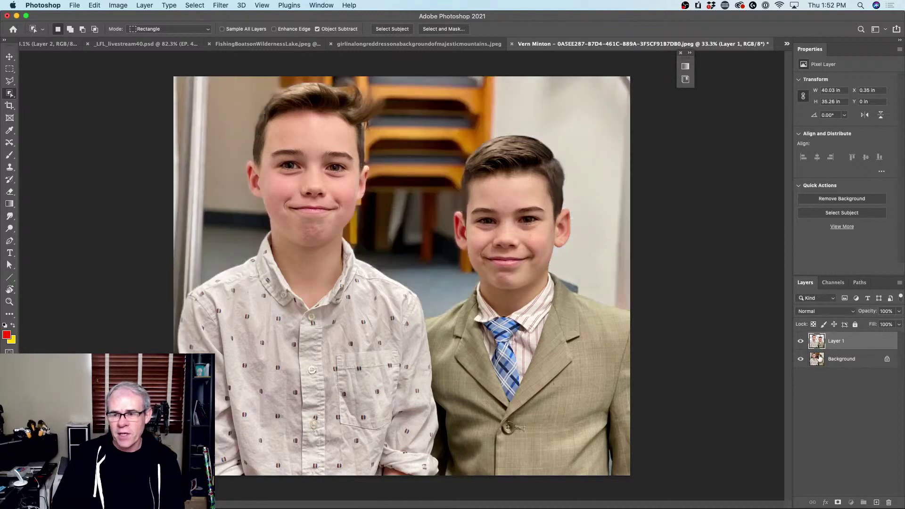
left_click(820, 359)
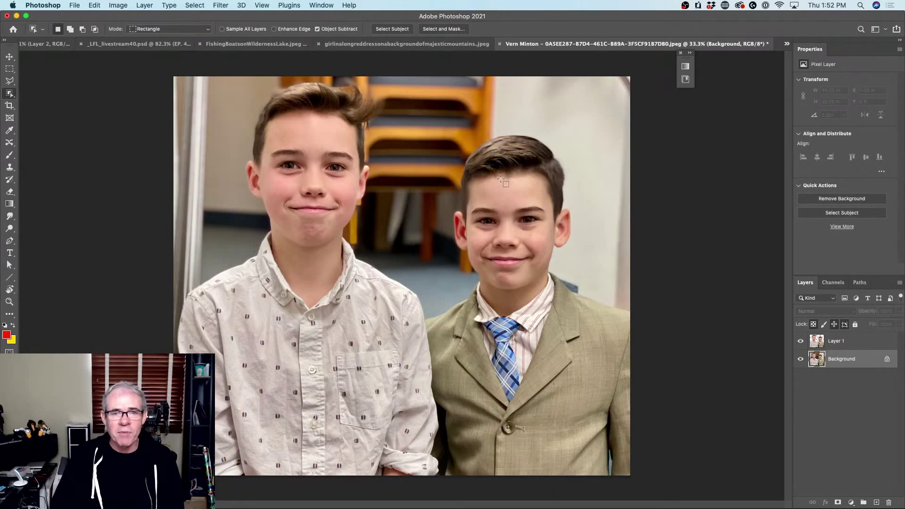
Apply a 36-pixel Gaussian Blur to the Background layer, then compare with Layer 1 hidden and shown.
left_click(222, 5)
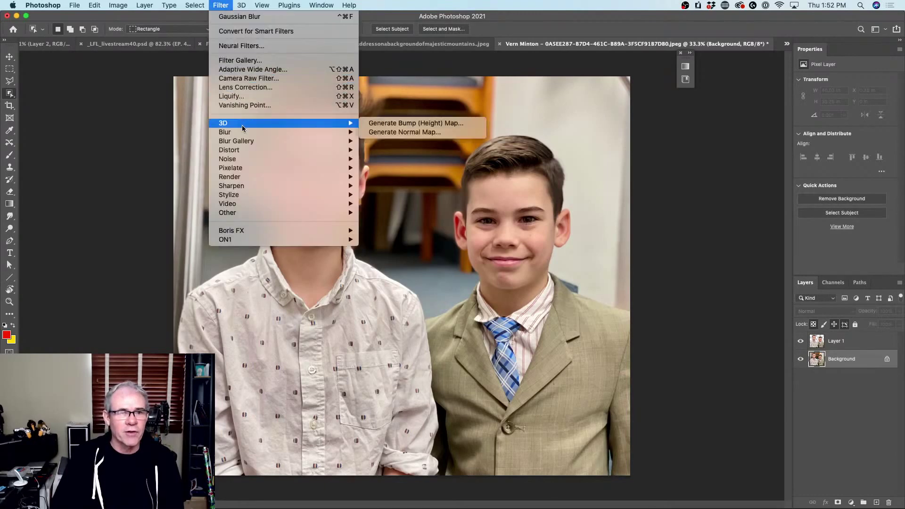
mouse_move(357, 133)
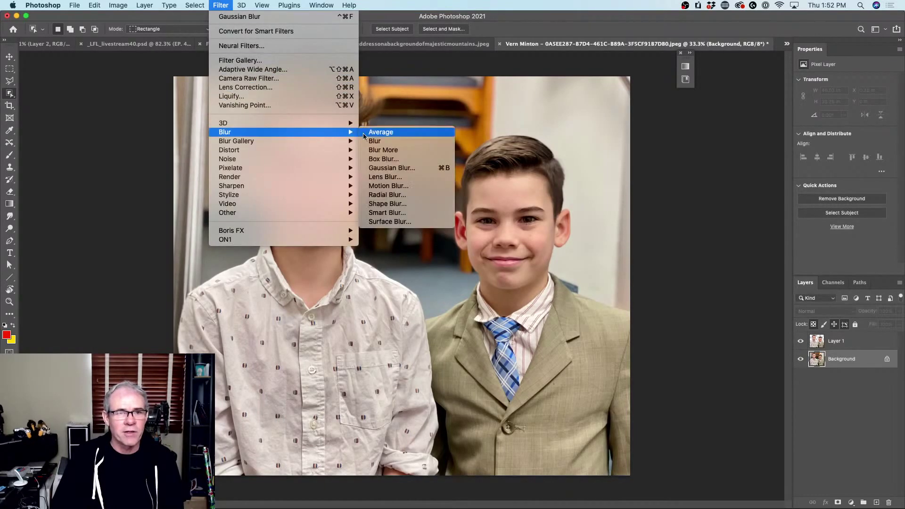
left_click(448, 169)
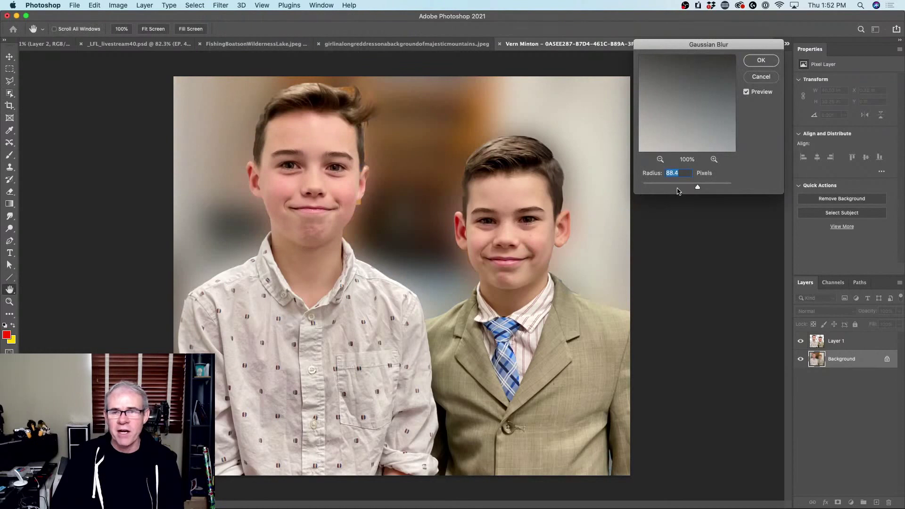
left_click_drag(697, 188, 686, 189)
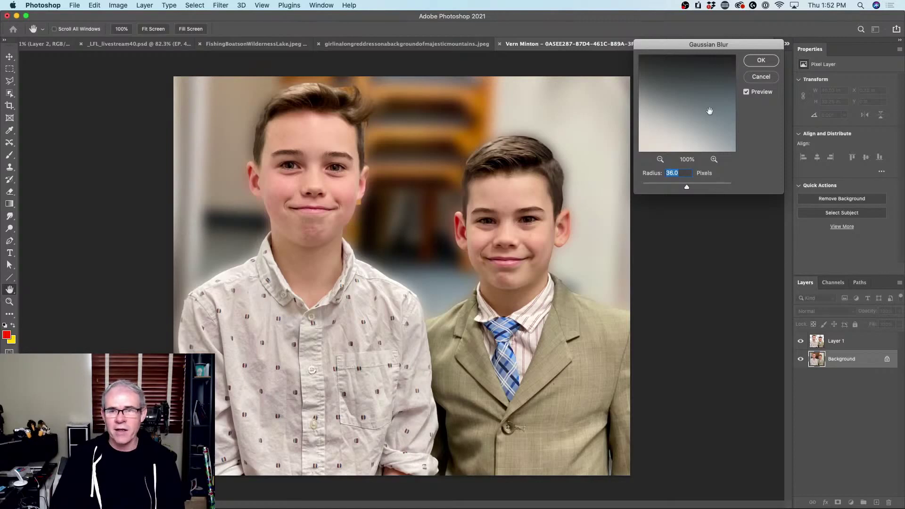
left_click(755, 66)
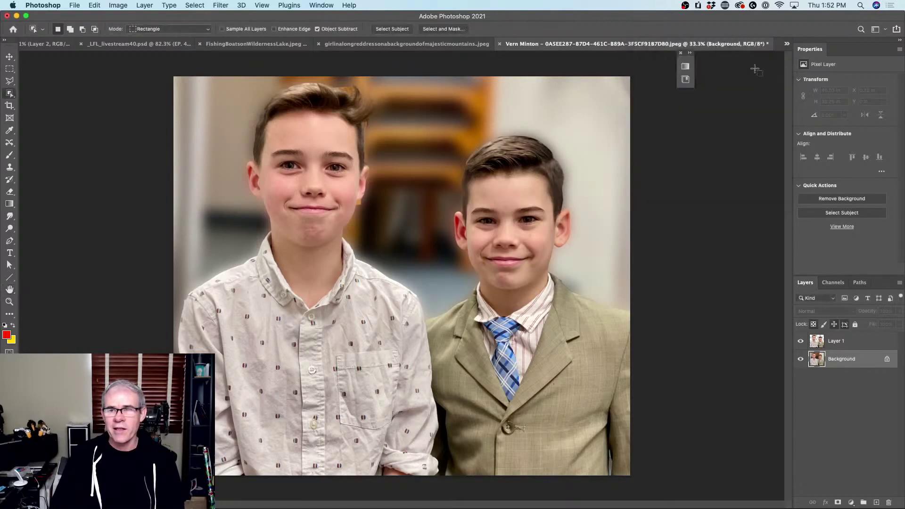
left_click(801, 342)
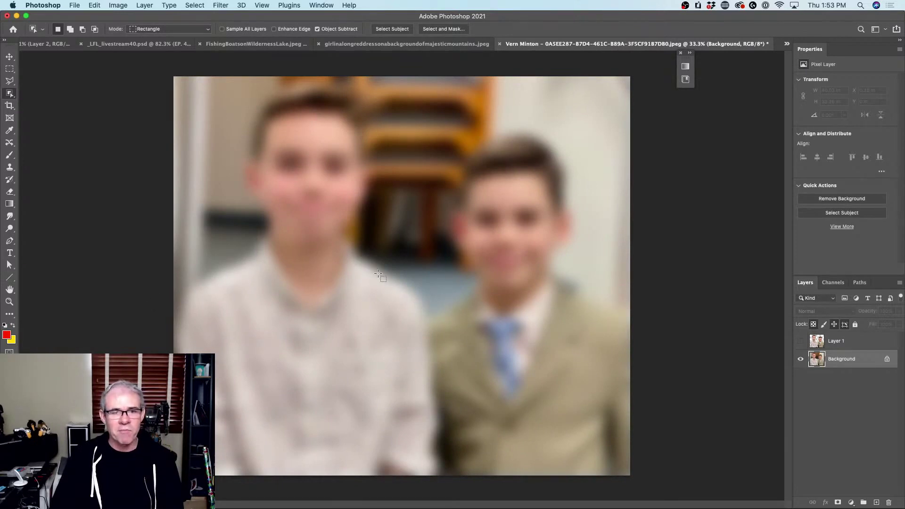
key("super+comma")
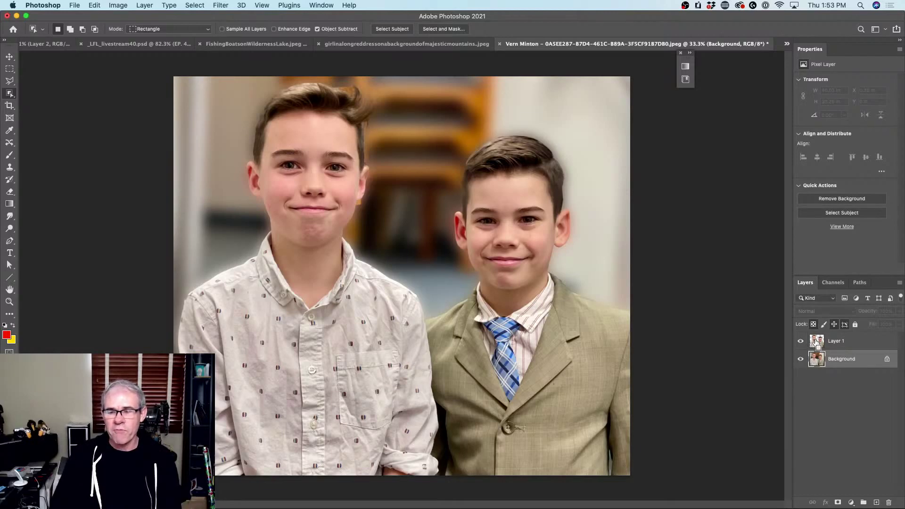
Load the boys' outline from Layer 1, then undo back to the unblurred background.
left_click(817, 343, "super")
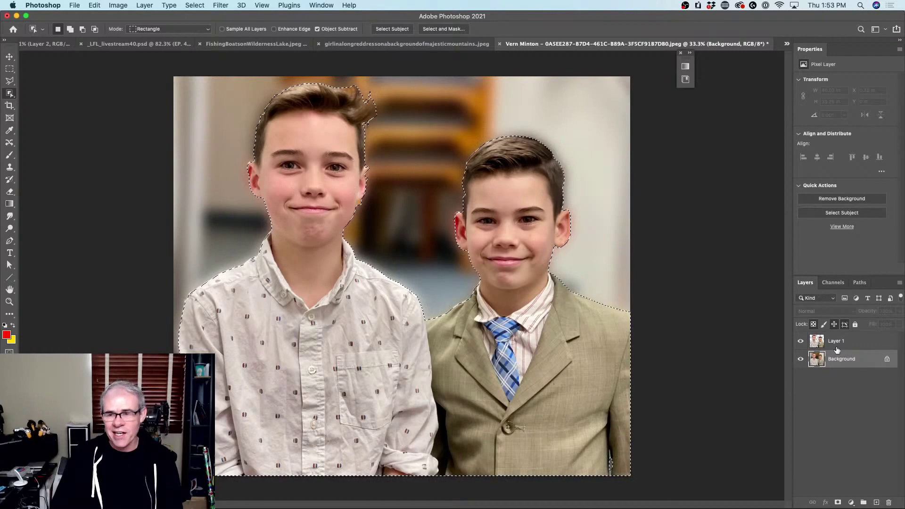
left_click(800, 340)
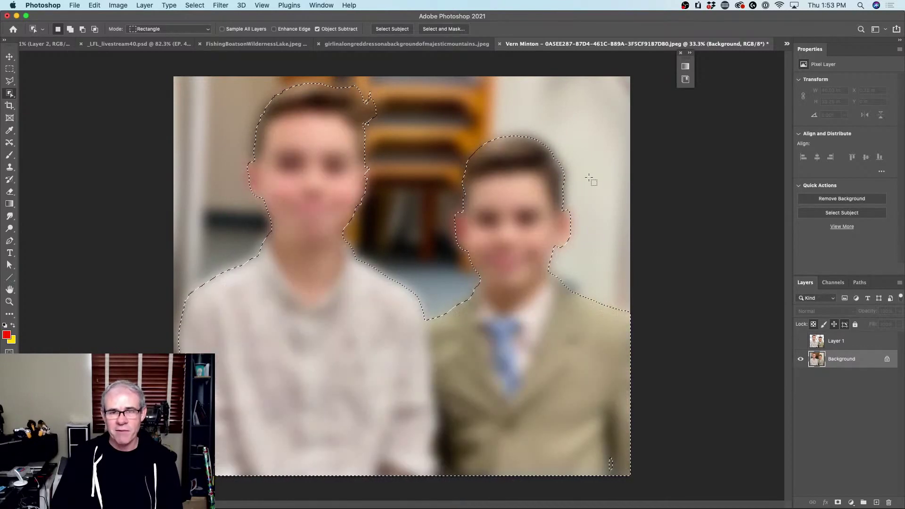
key("super+z")
key("super+z")
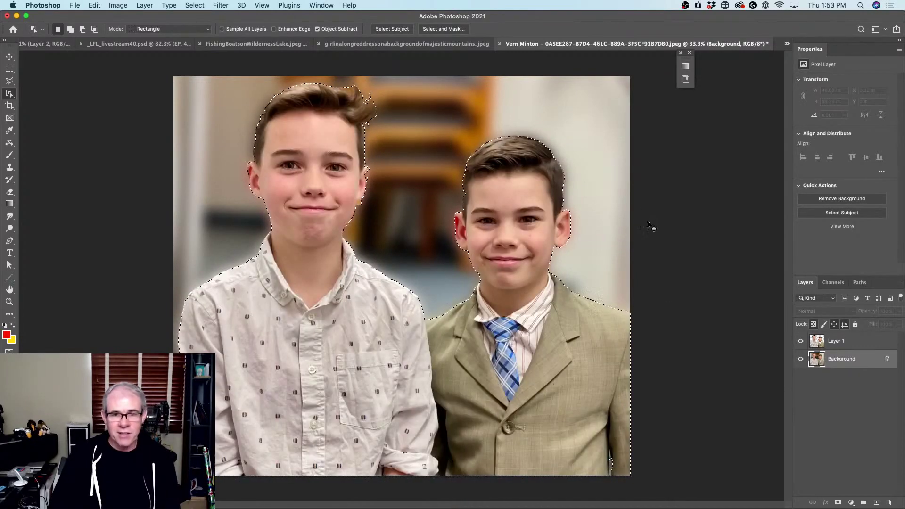
key("super+z")
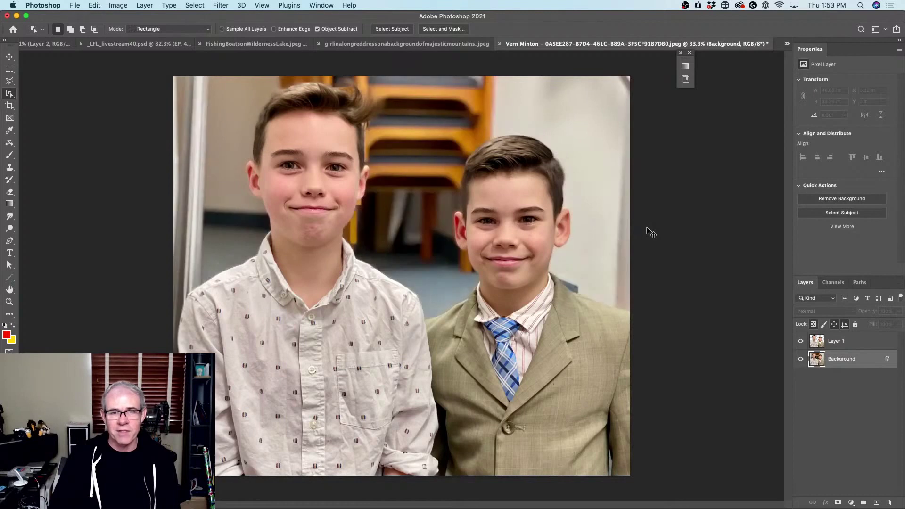
Reload the boys' selection from Layer 1's thumbnail and keep Layer 1 hidden.
left_click(800, 340)
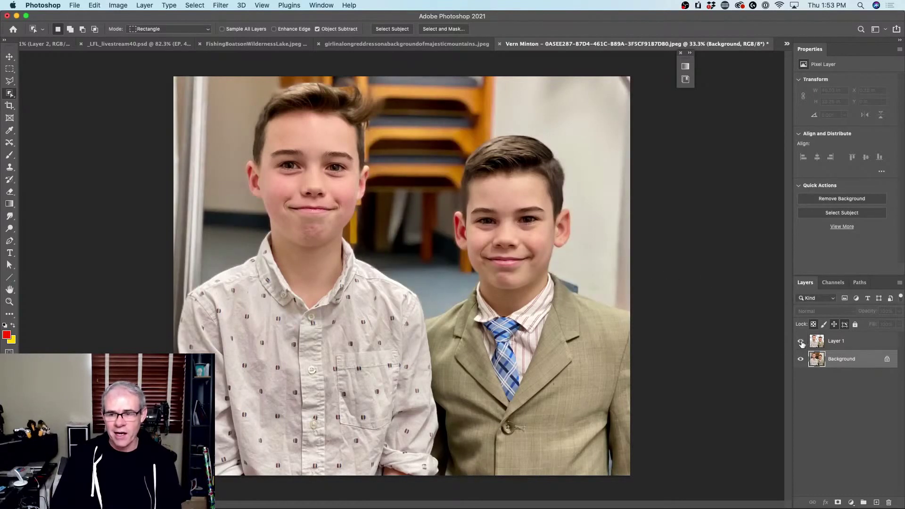
left_click(817, 340, "super")
left_click(801, 341)
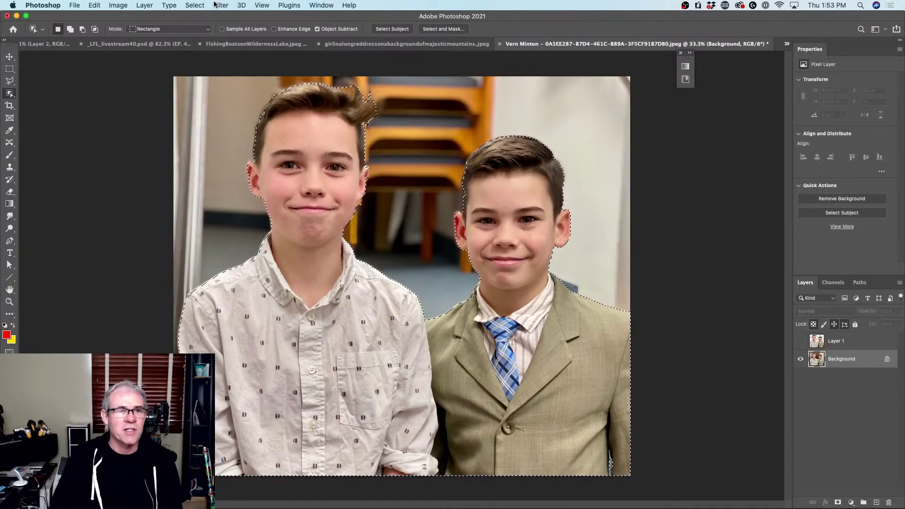
Expand the boys' selection outward by 5 pixels with Select > Modify > Expand.
left_click(195, 5)
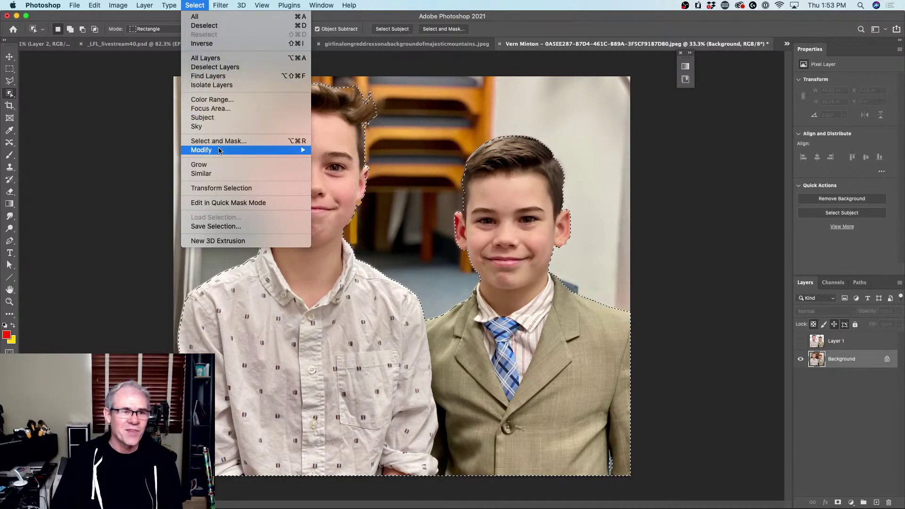
mouse_move(219, 150)
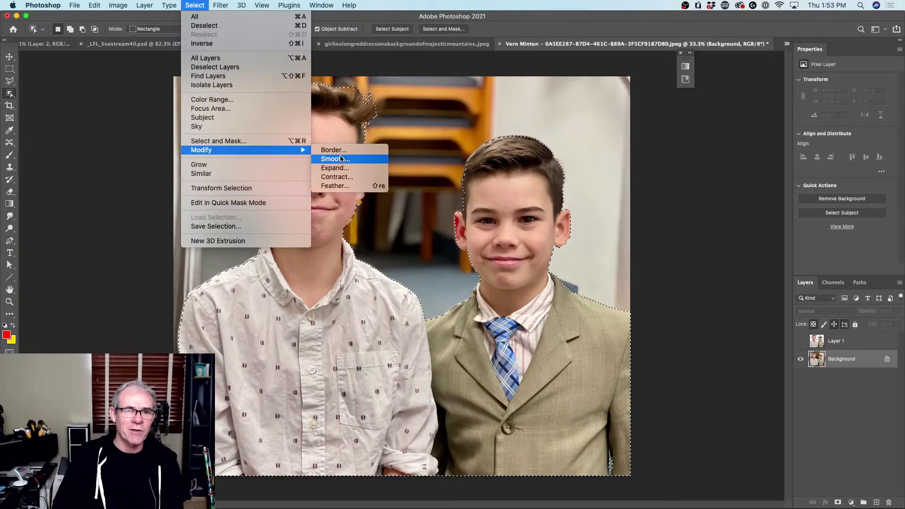
left_click(348, 168)
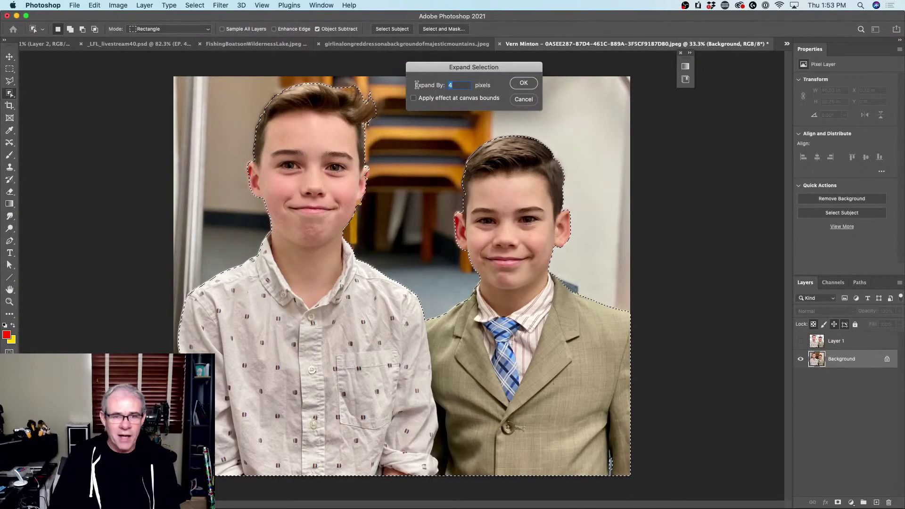
type("5")
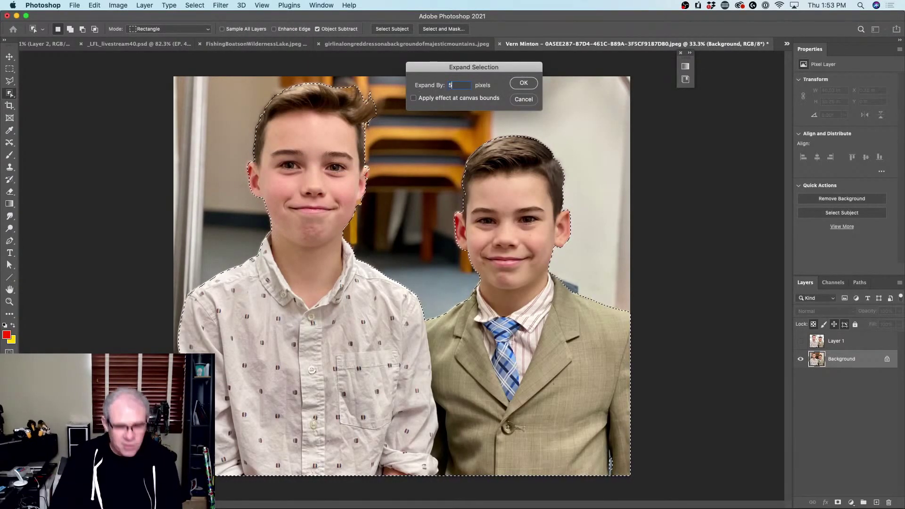
left_click(536, 84)
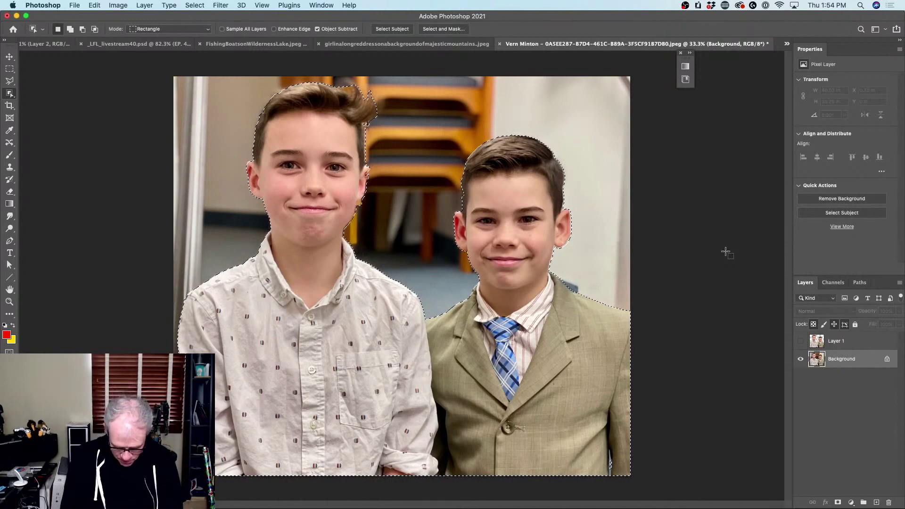
Content-Aware fill the expanded selection on the Background layer, then deselect.
key("shift+BackSpace")
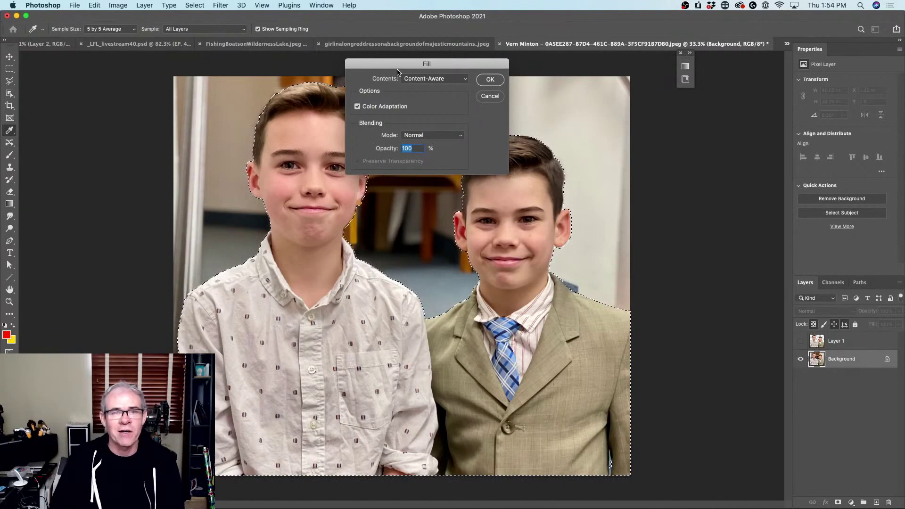
left_click(450, 80)
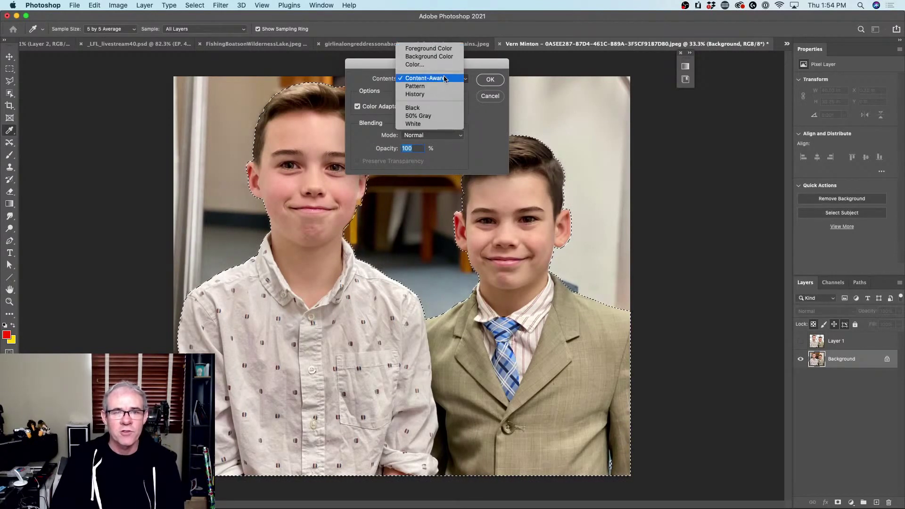
left_click(445, 78)
left_click(489, 81)
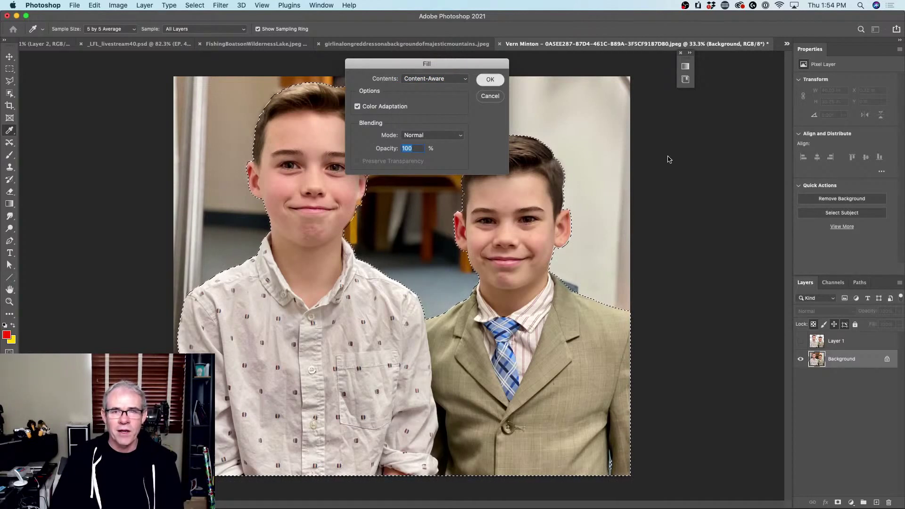
key("Return")
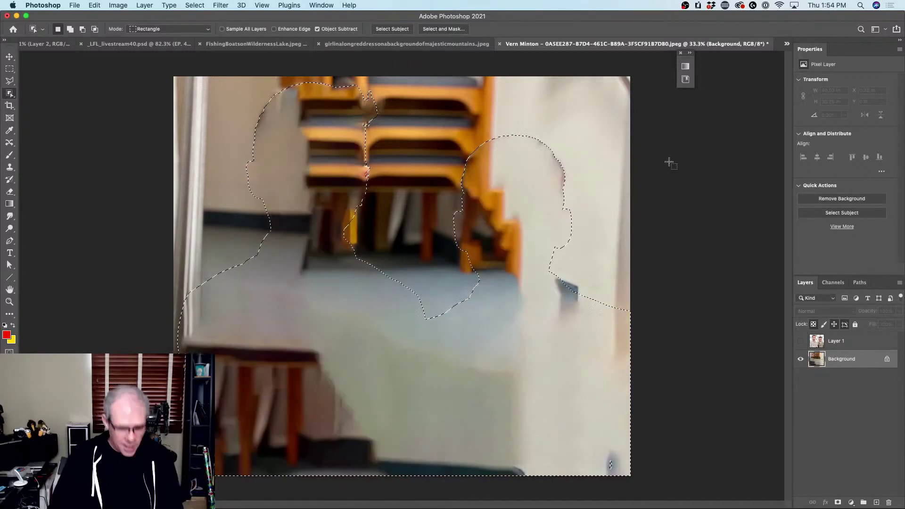
key("super+d")
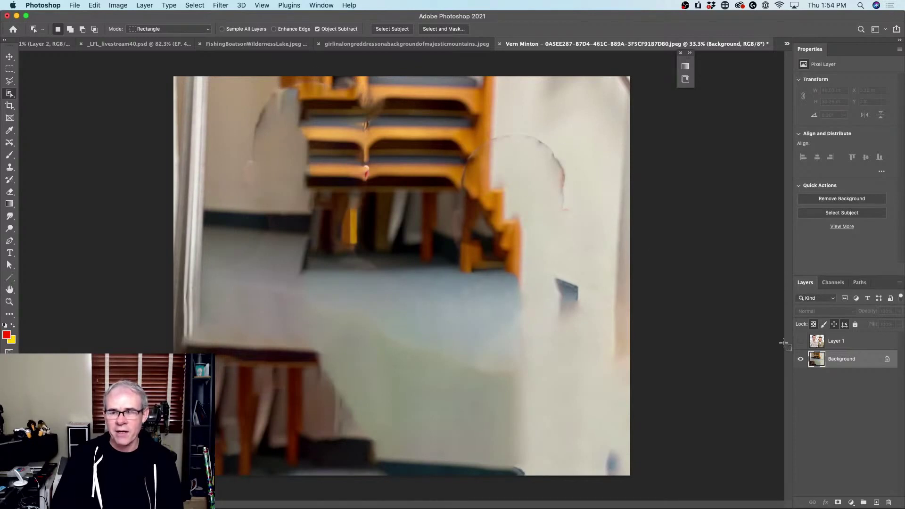
Make Layer 1 with the boys visible again and reselect the Background layer.
left_click(800, 341)
left_click(833, 341)
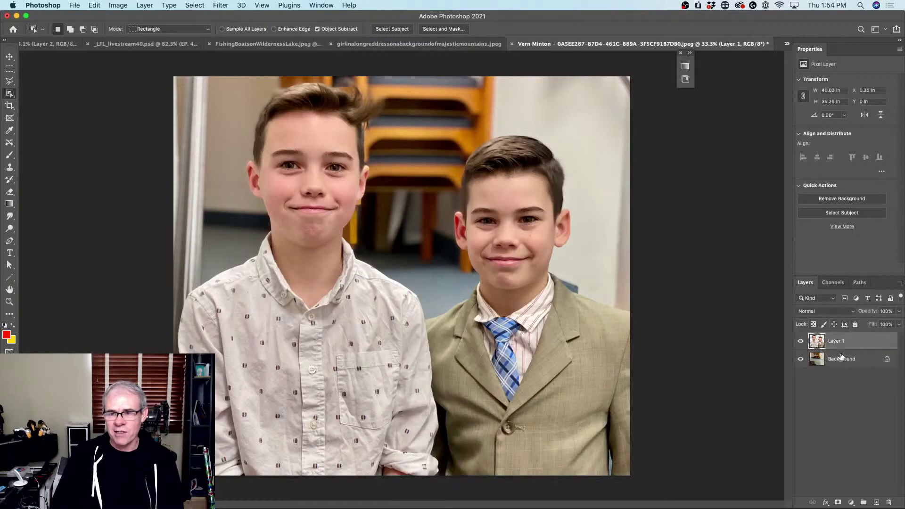
left_click(837, 360)
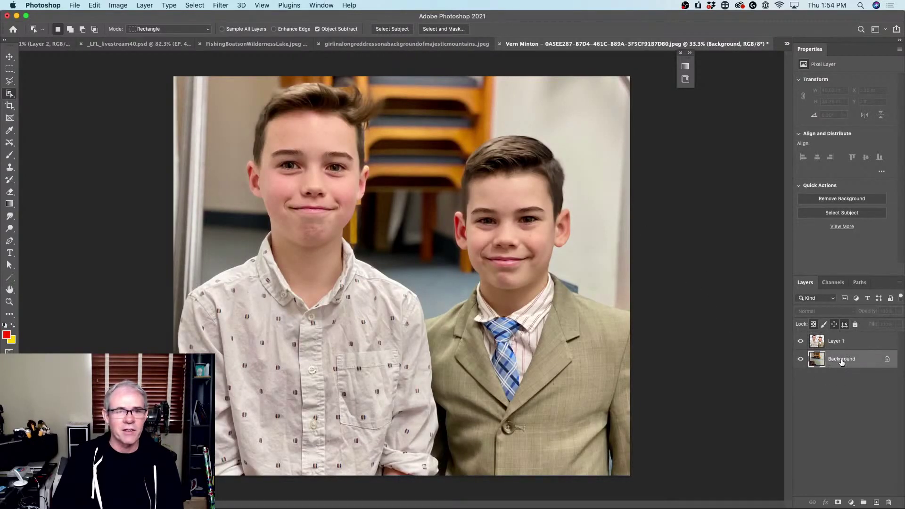
Apply a 36-pixel Gaussian Blur to the content-aware filled Background layer.
left_click(230, 4)
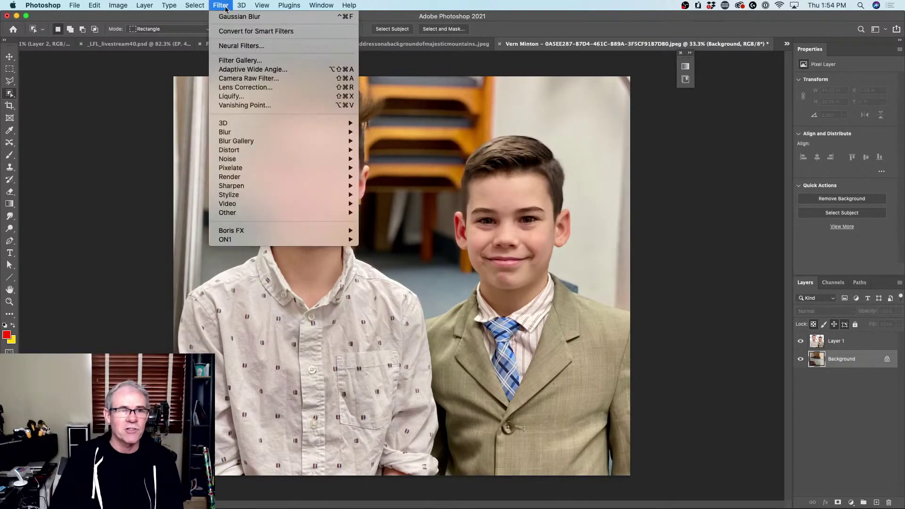
mouse_move(237, 132)
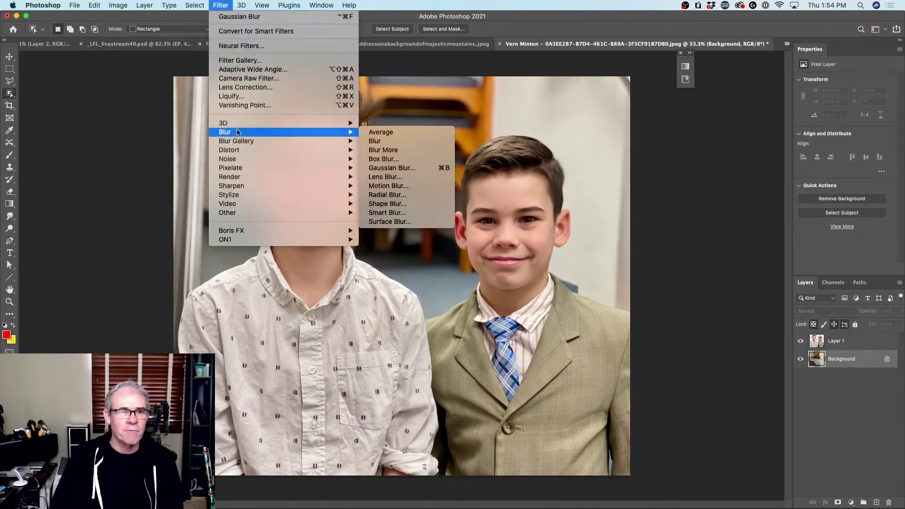
left_click(382, 169)
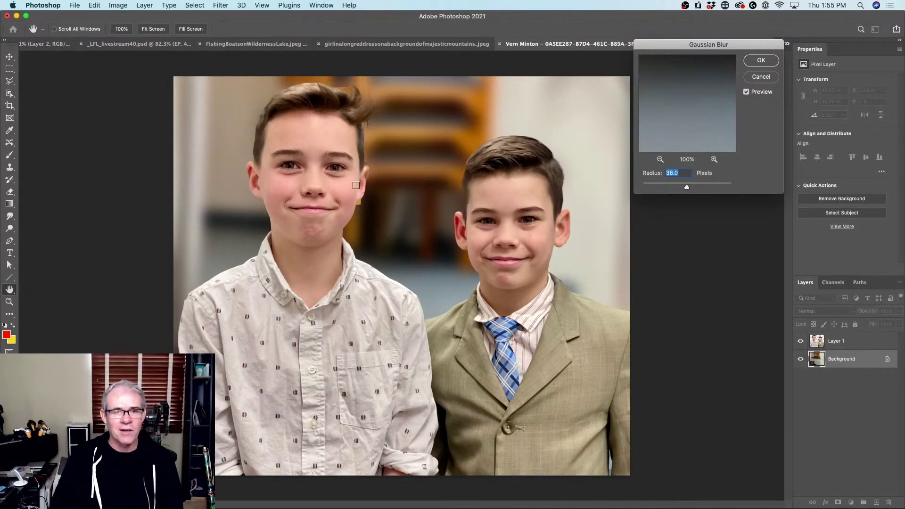
left_click(761, 60)
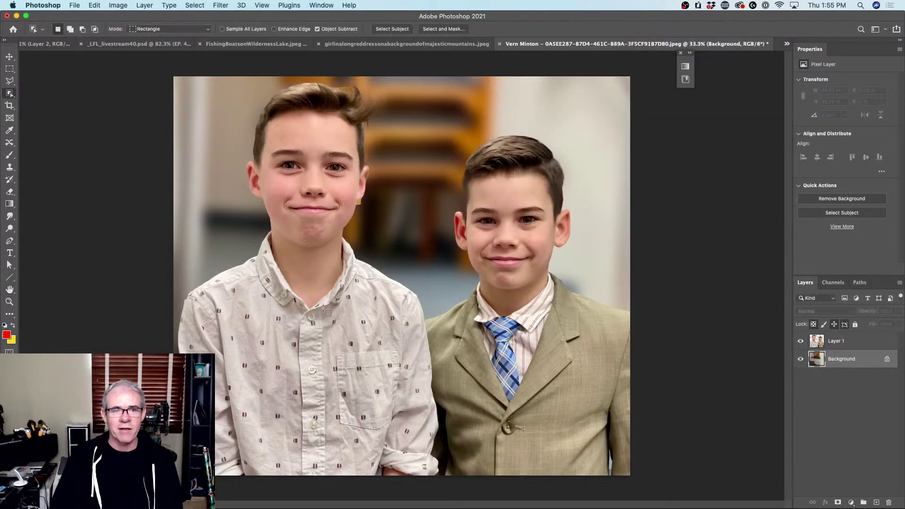